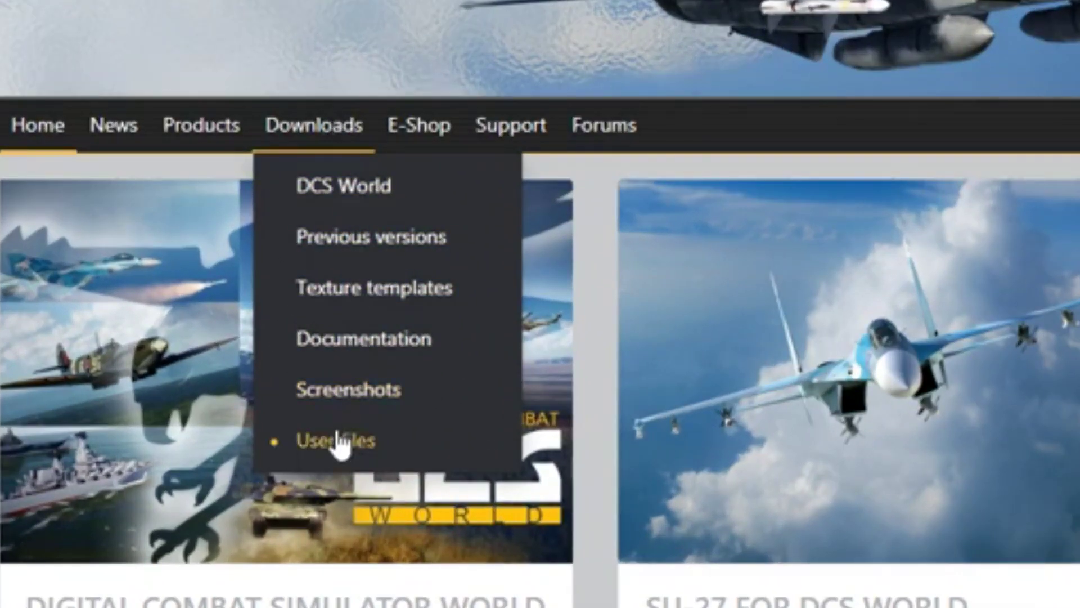
Step: Filter the User Files listings to File Type Skin and Unit F-15C
{"action": "left_click", "coordinate": [336, 441]}
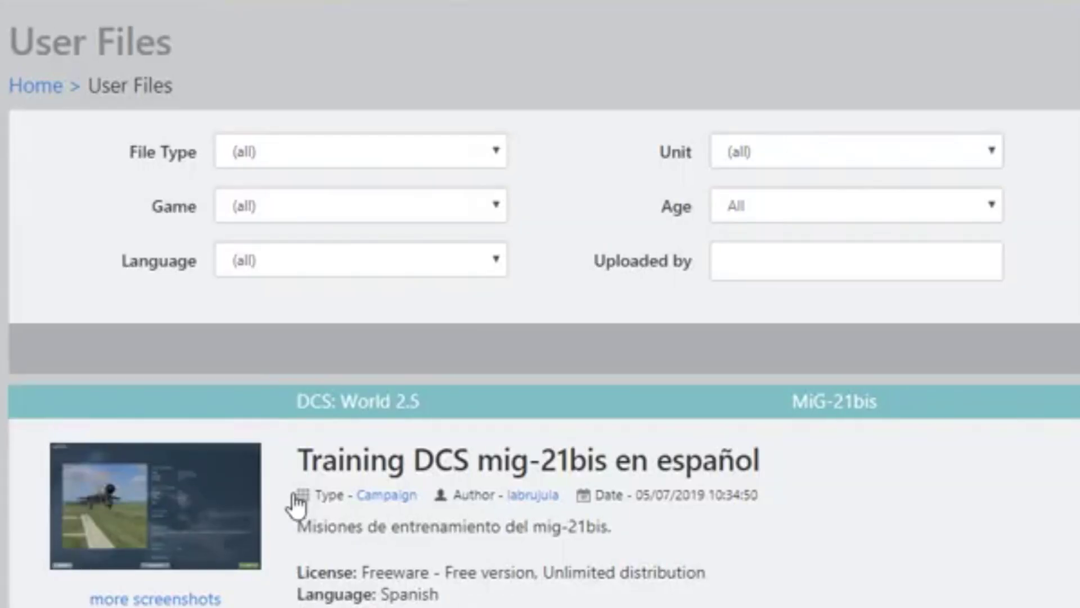
{"action": "left_click", "coordinate": [360, 156]}
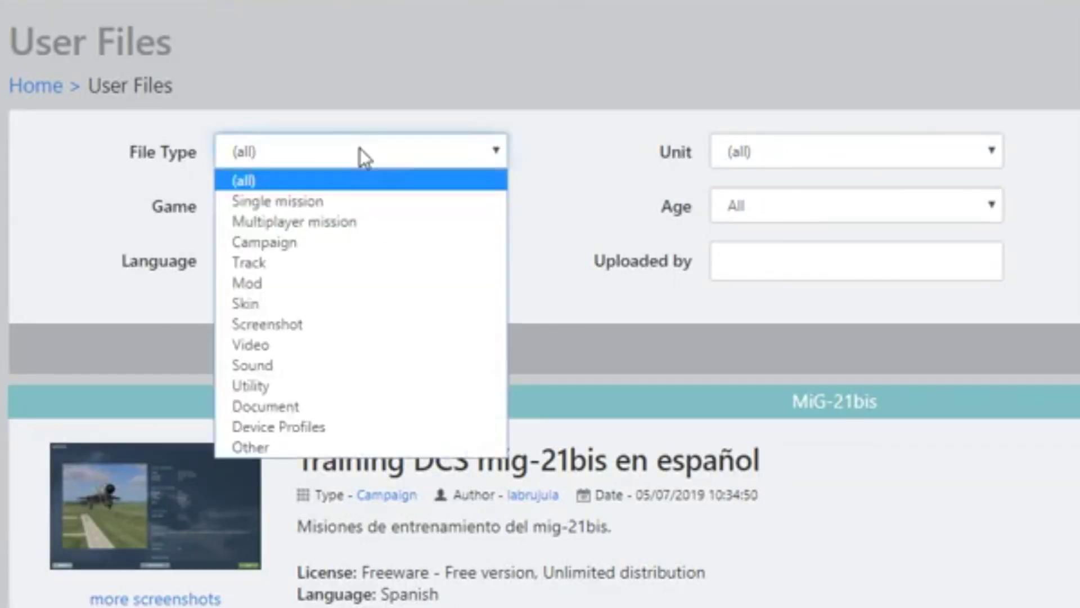
{"action": "left_click", "coordinate": [364, 308]}
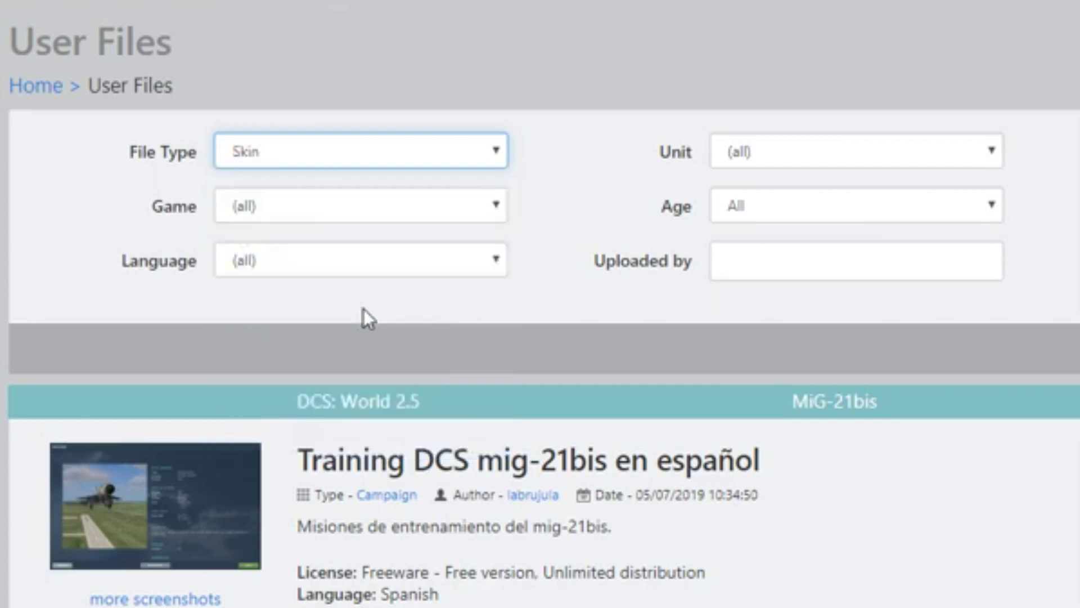
{"action": "left_click", "coordinate": [992, 159]}
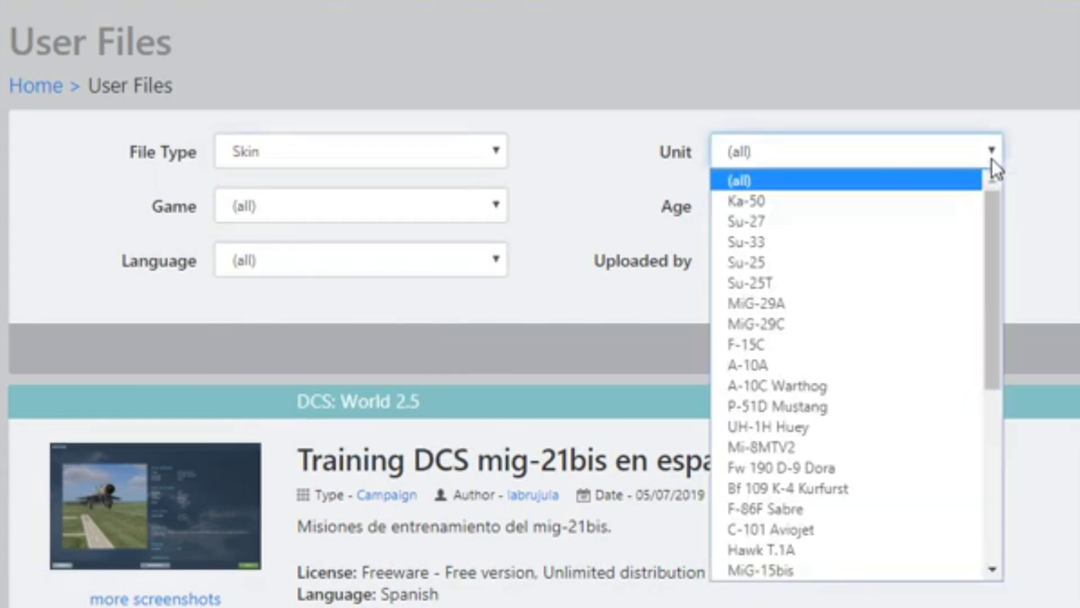
{"action": "left_click", "coordinate": [943, 343]}
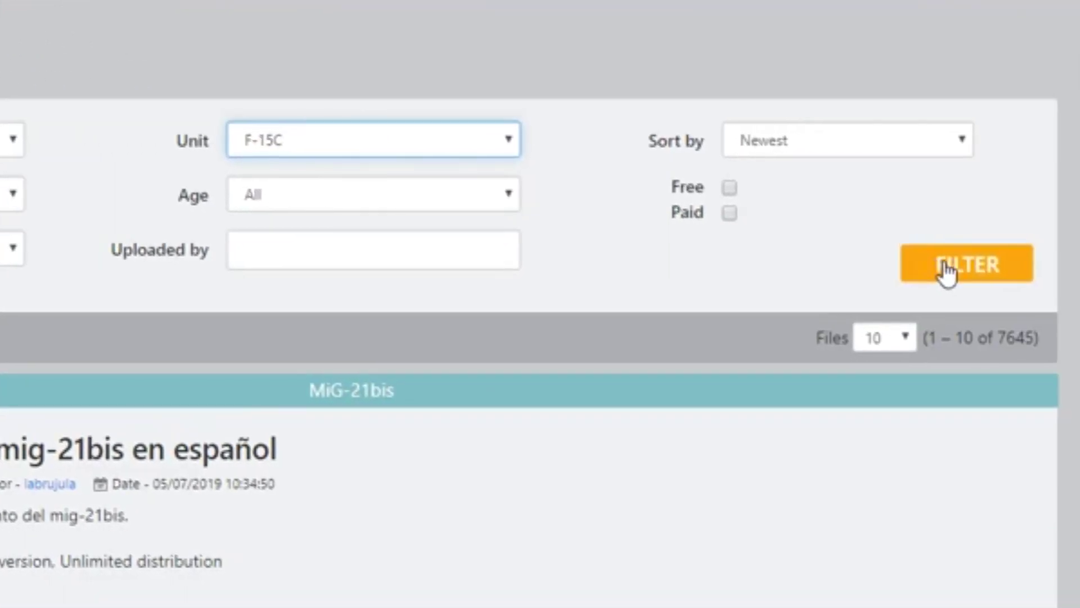
Step: Apply the filters and download the F-15C Empire Test Pilot School skin archive
{"action": "left_click", "coordinate": [947, 270]}
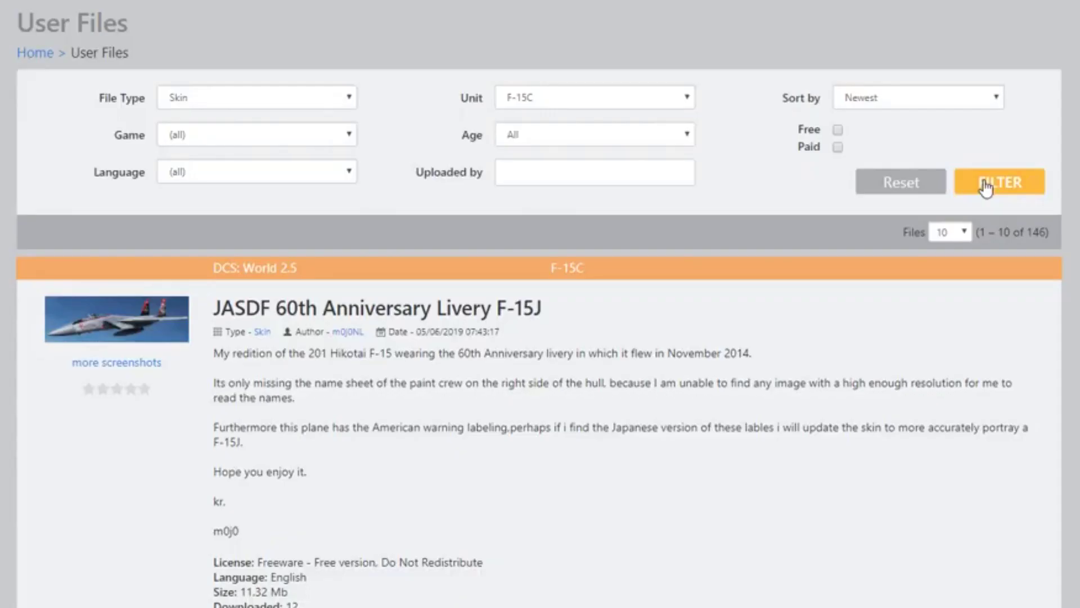
{"action": "scroll", "coordinate": [454, 231], "scroll_direction": "down", "scroll_amount": 5}
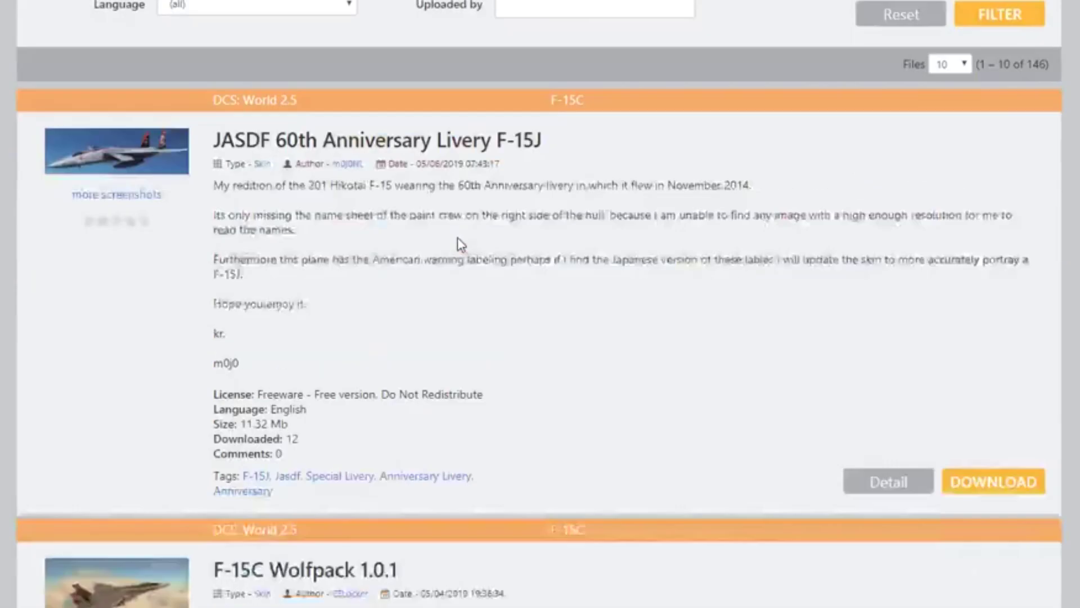
{"action": "scroll", "coordinate": [457, 235], "scroll_direction": "down", "scroll_amount": 5}
{"action": "scroll", "coordinate": [457, 236], "scroll_direction": "down", "scroll_amount": 5}
{"action": "scroll", "coordinate": [458, 240], "scroll_direction": "down", "scroll_amount": 5}
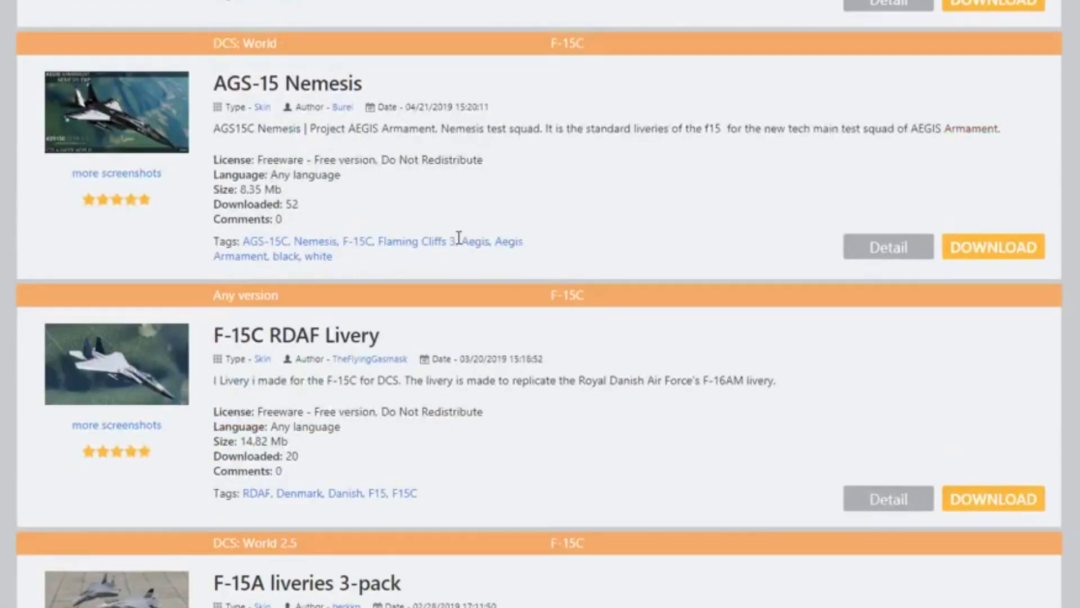
{"action": "scroll", "coordinate": [459, 240], "scroll_direction": "down", "scroll_amount": 5}
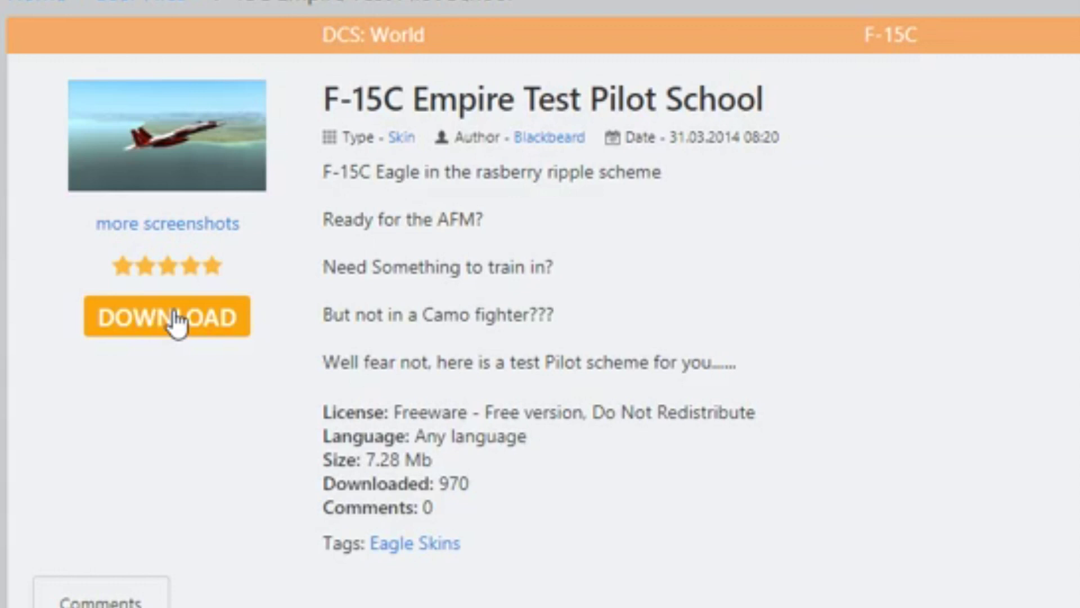
{"action": "left_click", "coordinate": [176, 323]}
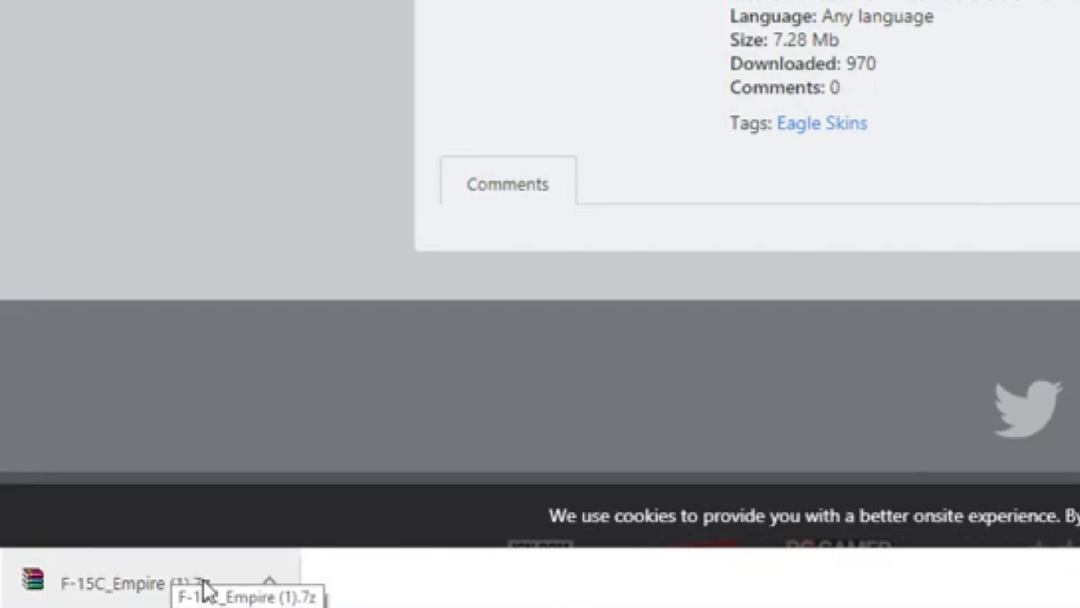
Step: Move F-15C_Empire (1).7z to the desktop and extract it into its own folder beside the archive
{"action": "left_click_drag", "start_coordinate": [190, 591], "coordinate": [728, 579]}
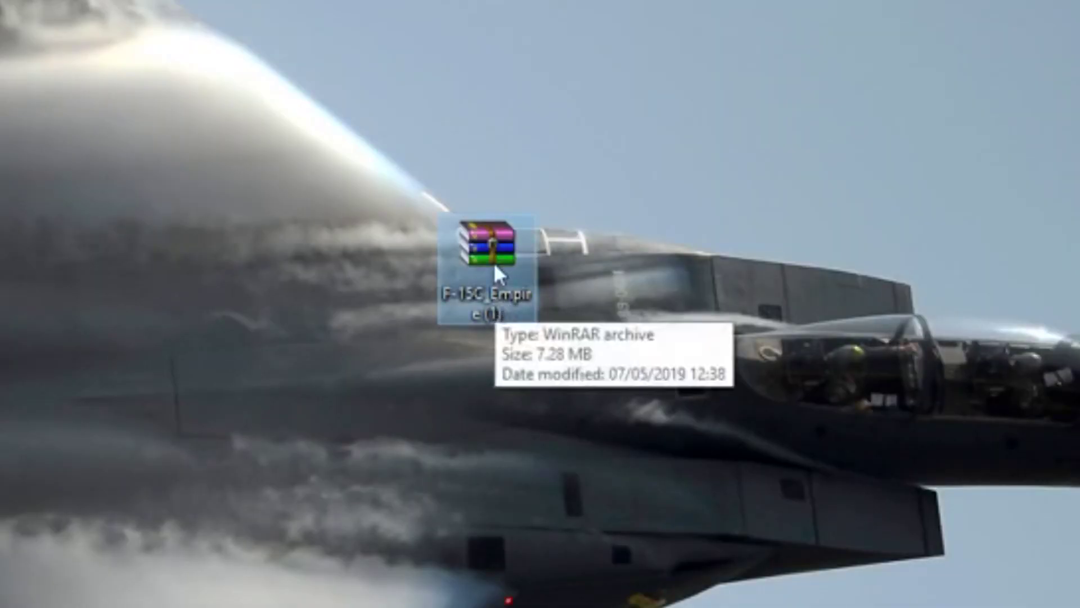
{"action": "double_click", "coordinate": [494, 263]}
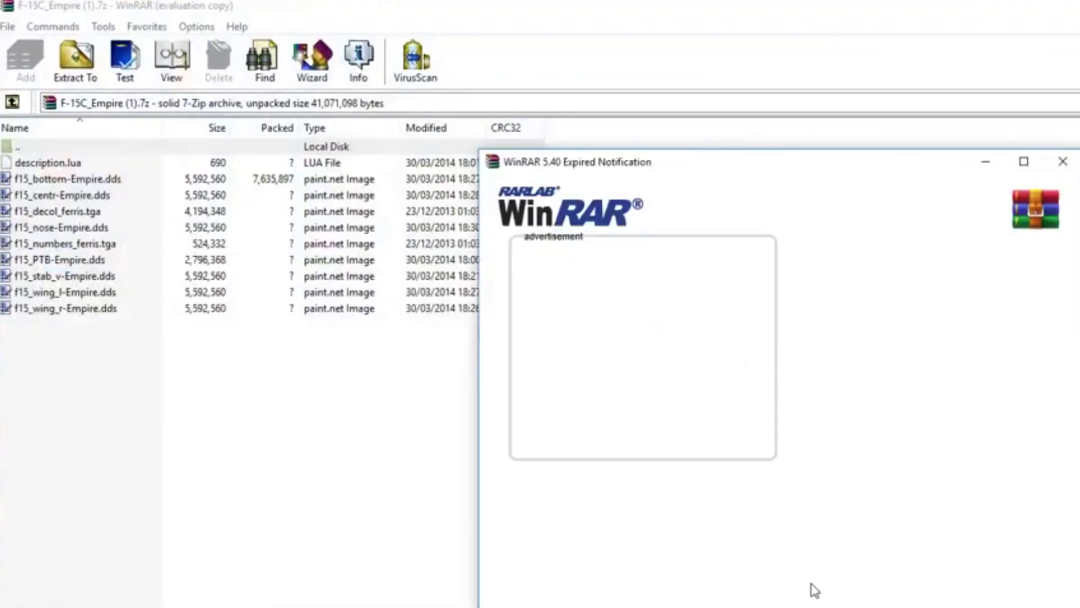
{"action": "key", "text": "Escape"}
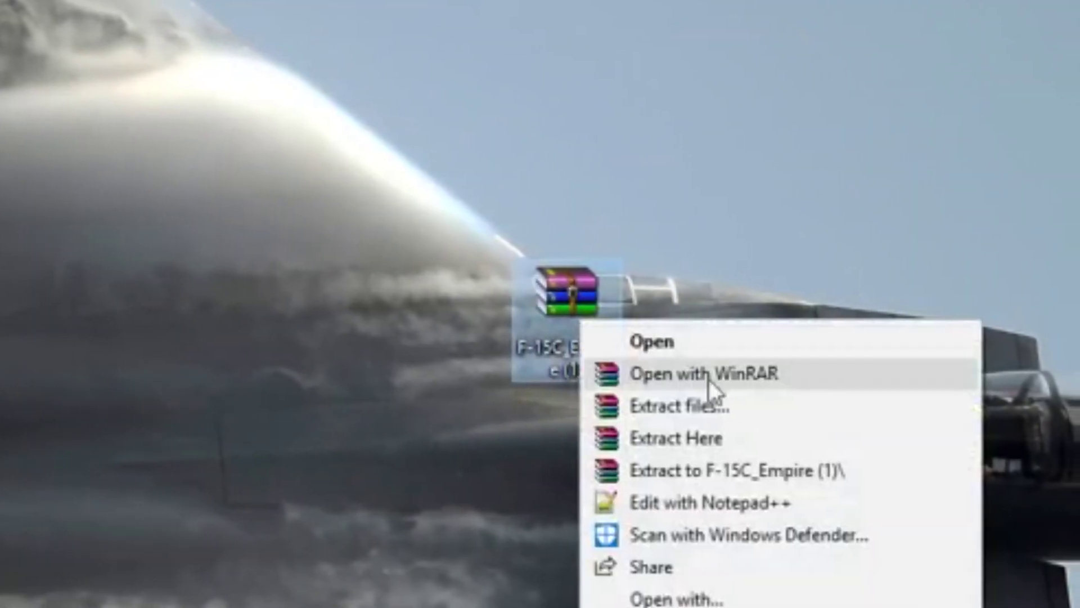
{"action": "left_click", "coordinate": [752, 469]}
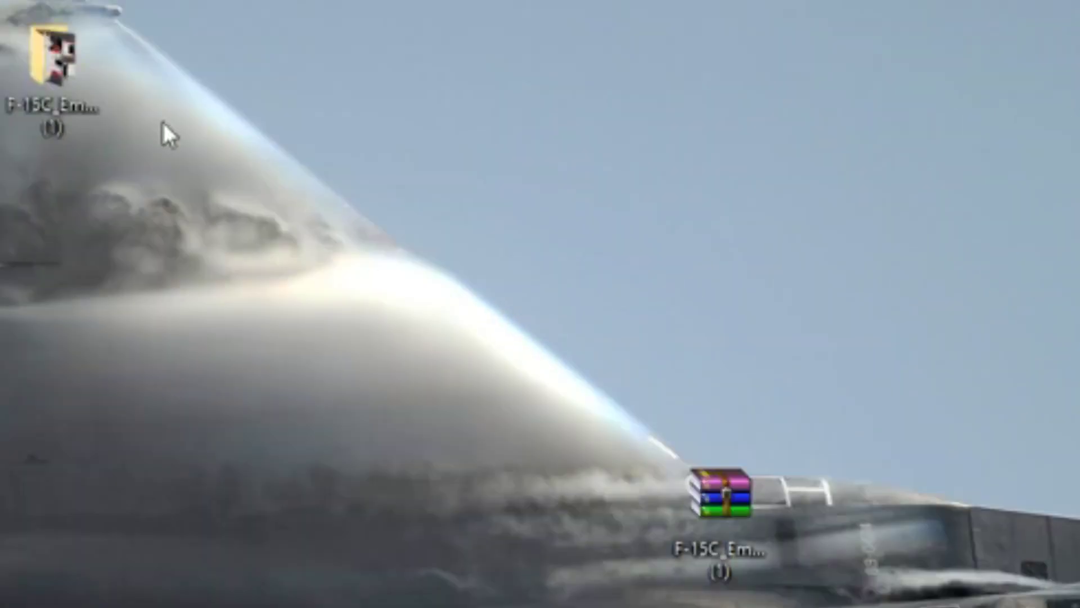
{"action": "left_click_drag", "start_coordinate": [84, 105], "coordinate": [641, 548]}
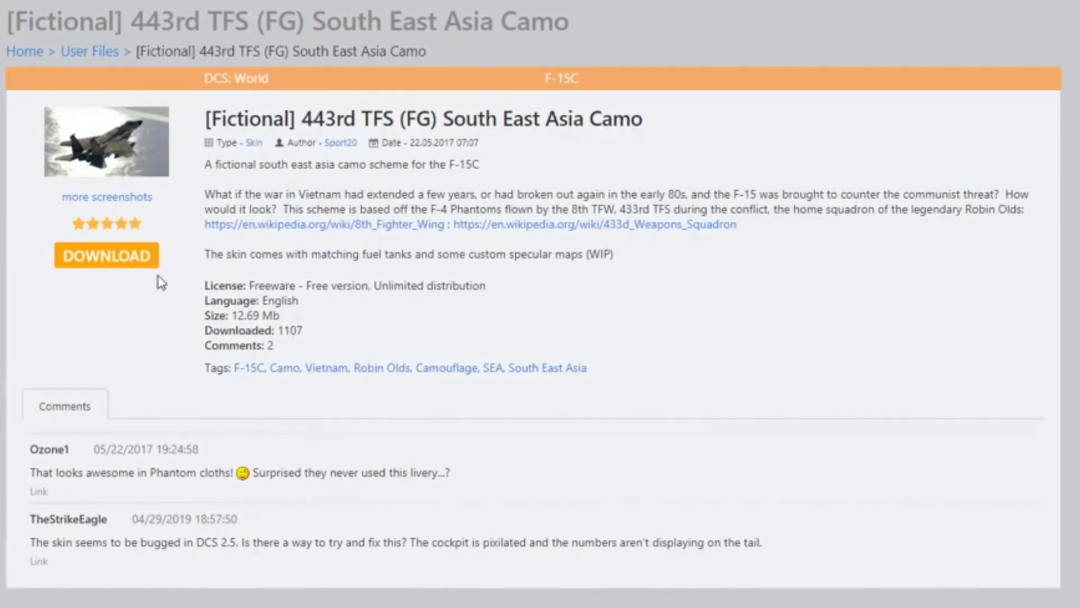
Step: Download the 443rd TFS South East Asia Camo skin .rar, put it on the desktop and open it in WinRAR
{"action": "left_click", "coordinate": [149, 264]}
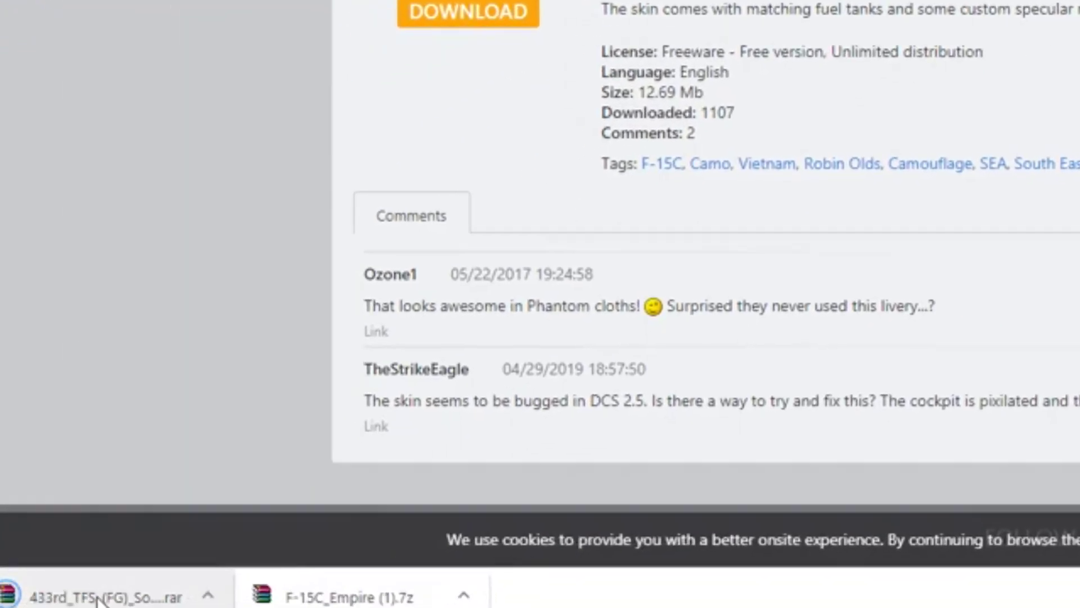
{"action": "left_click_drag", "start_coordinate": [118, 598], "coordinate": [189, 587]}
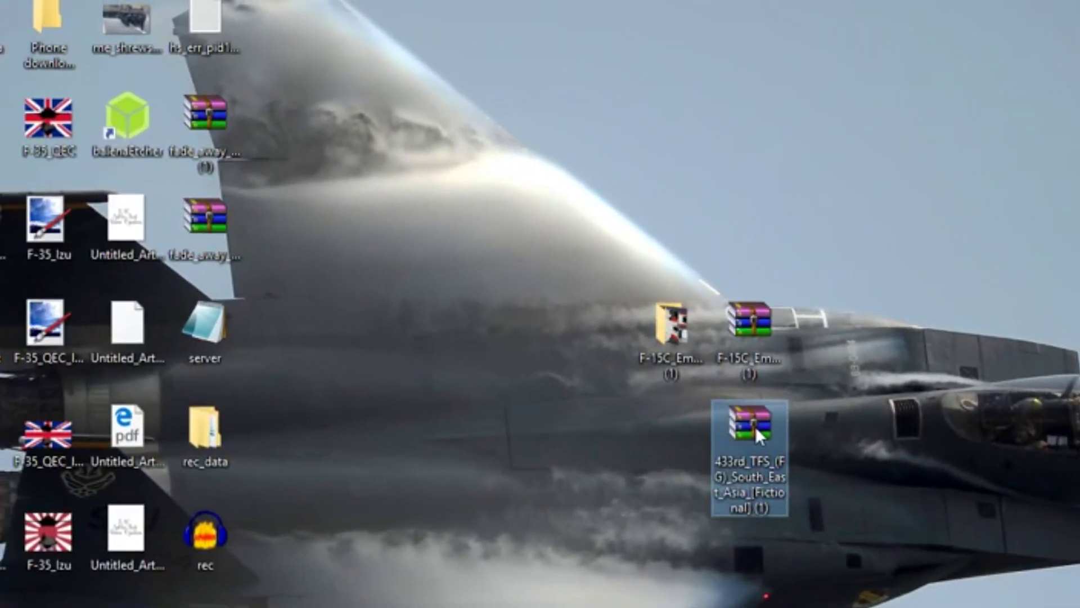
{"action": "double_click", "coordinate": [754, 430]}
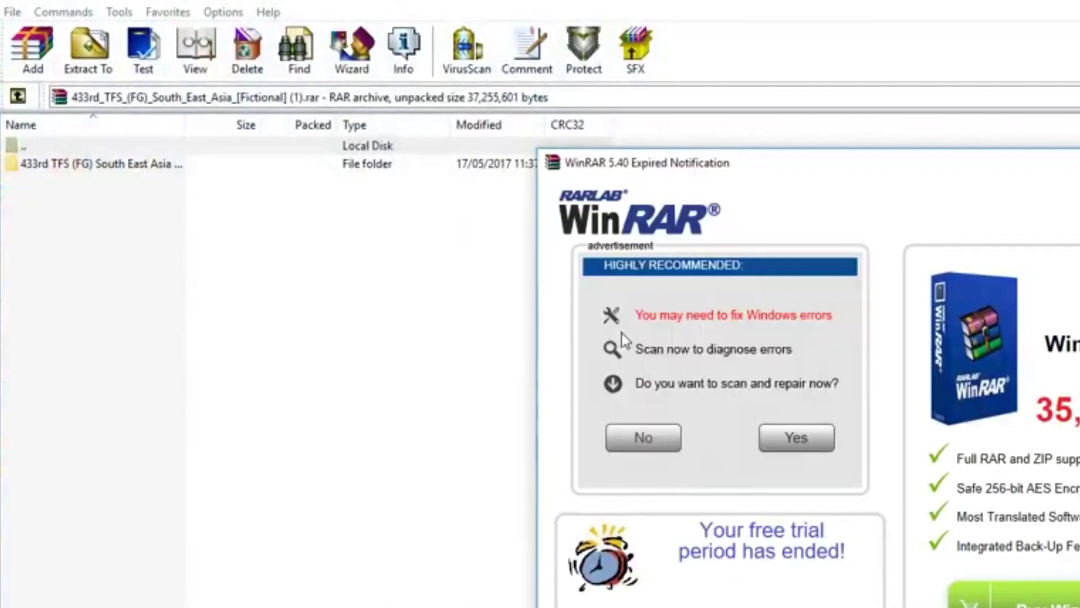
Step: Extract the 433rd TFS South East Asia folder to the desktop and close WinRAR
{"action": "key", "text": "Escape"}
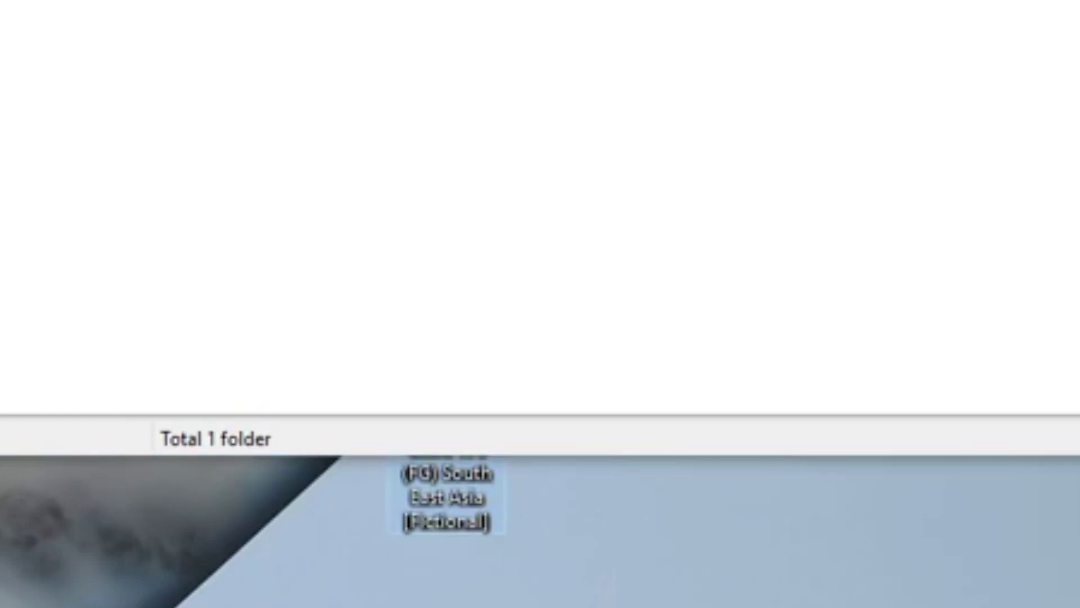
{"action": "key", "text": "alt+F4"}
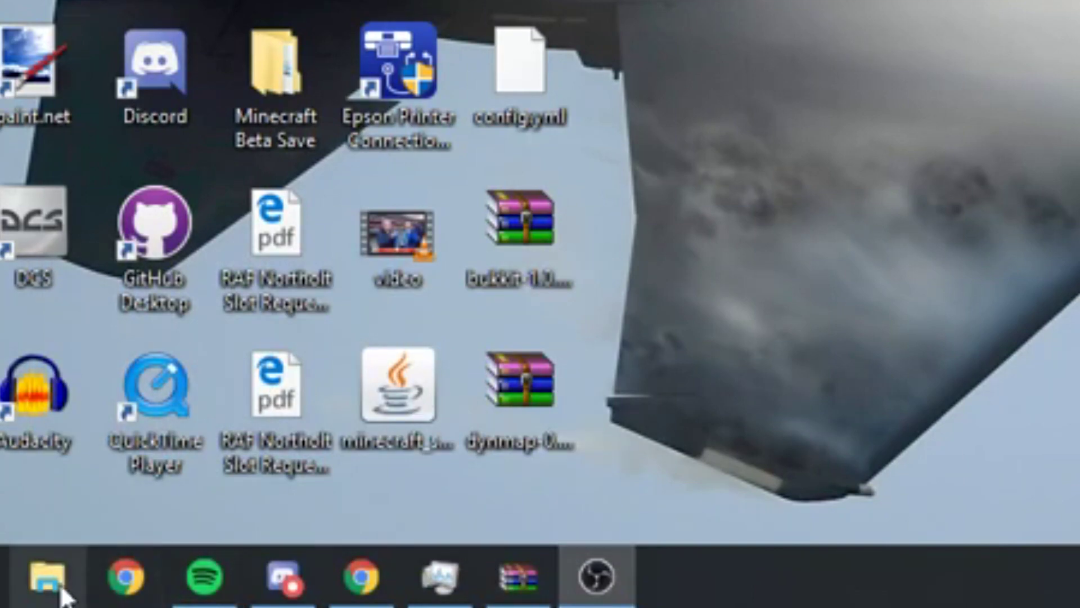
Step: Navigate to D: > DCS World OpenBeta > Bazar > Liveries > F-15C in File Explorer
{"action": "left_click", "coordinate": [48, 579]}
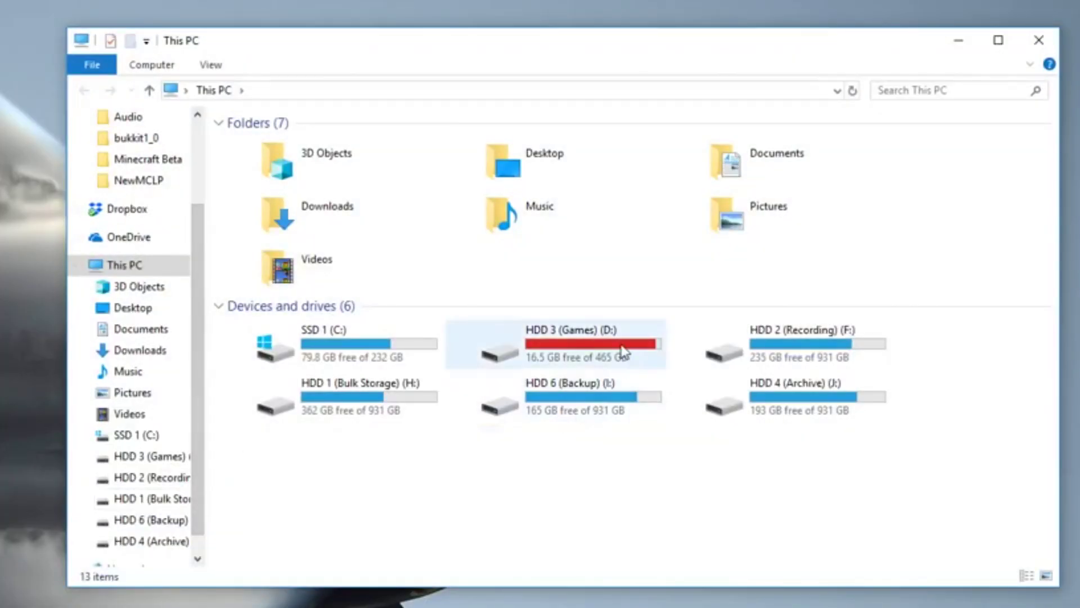
{"action": "double_click", "coordinate": [616, 345]}
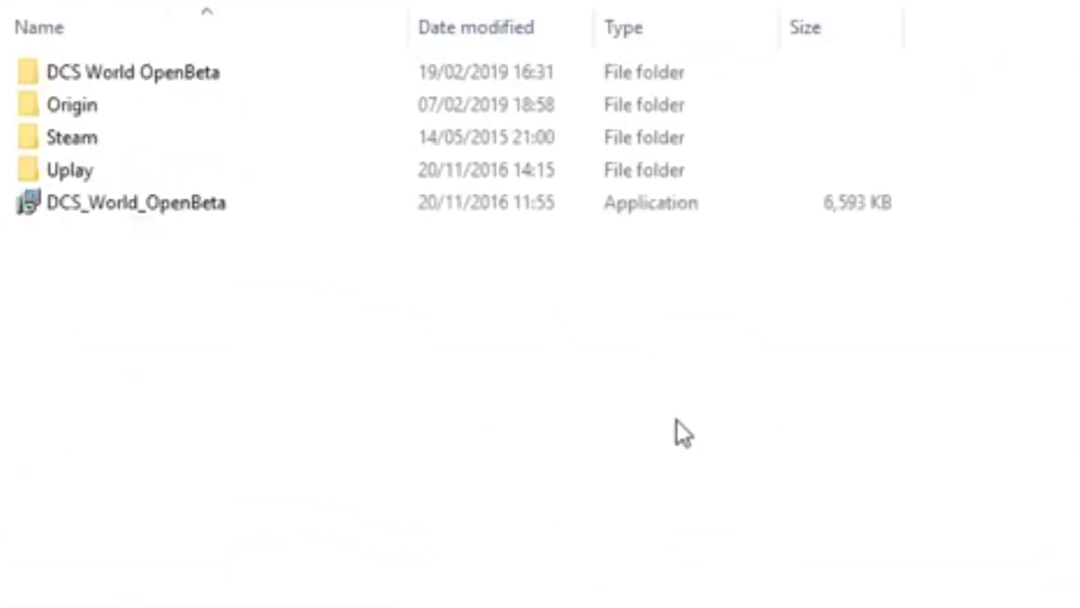
{"action": "double_click", "coordinate": [215, 76]}
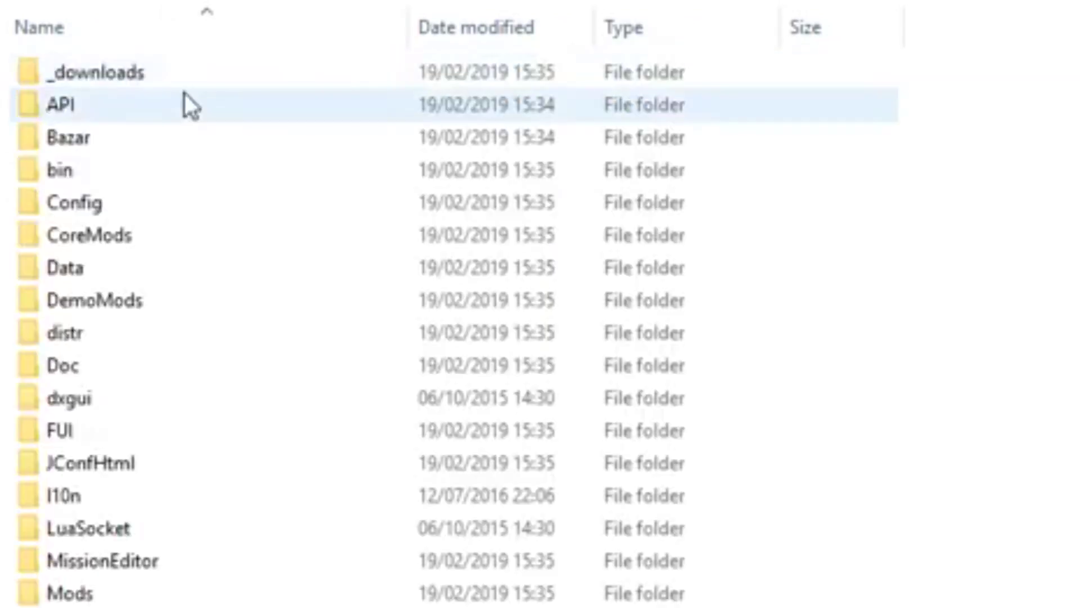
{"action": "double_click", "coordinate": [143, 135]}
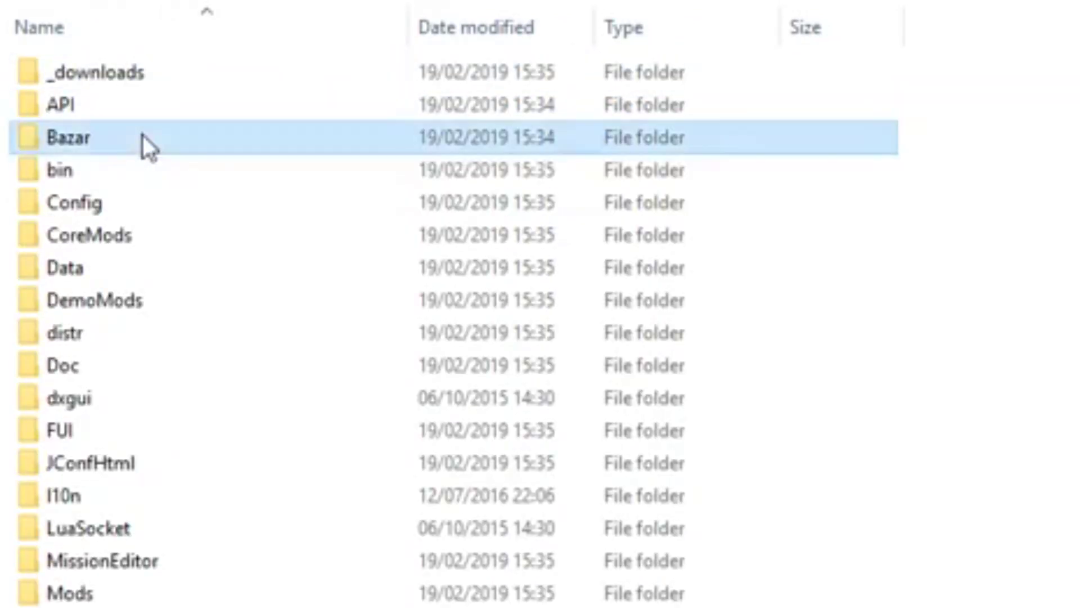
{"action": "double_click", "coordinate": [141, 212]}
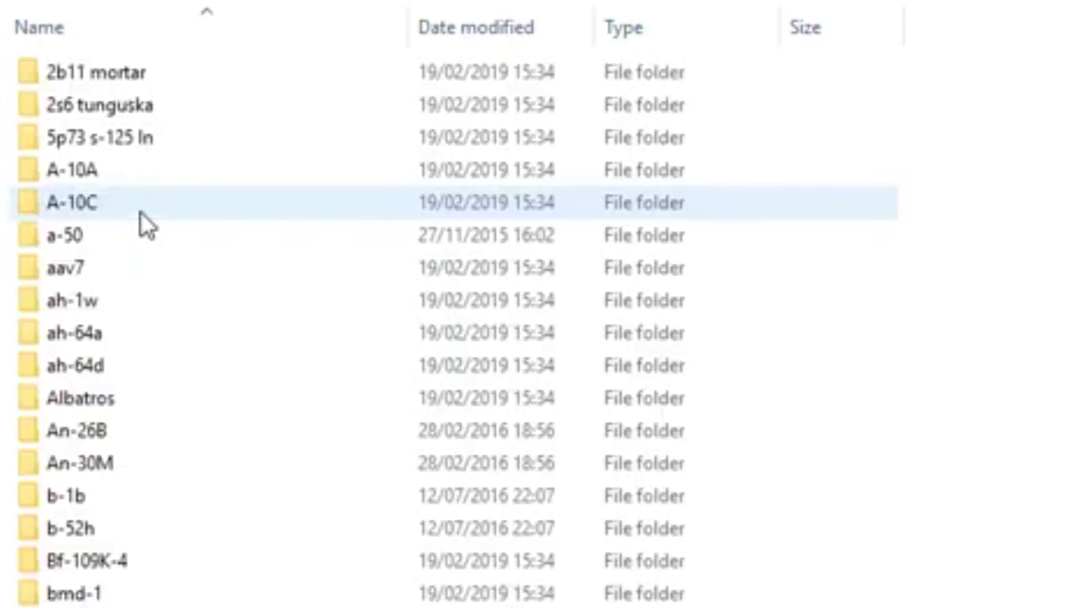
{"action": "scroll", "coordinate": [171, 404], "scroll_direction": "down", "scroll_amount": 2}
{"action": "scroll", "coordinate": [173, 429], "scroll_direction": "down", "scroll_amount": 1}
{"action": "scroll", "coordinate": [189, 458], "scroll_direction": "down", "scroll_amount": 3}
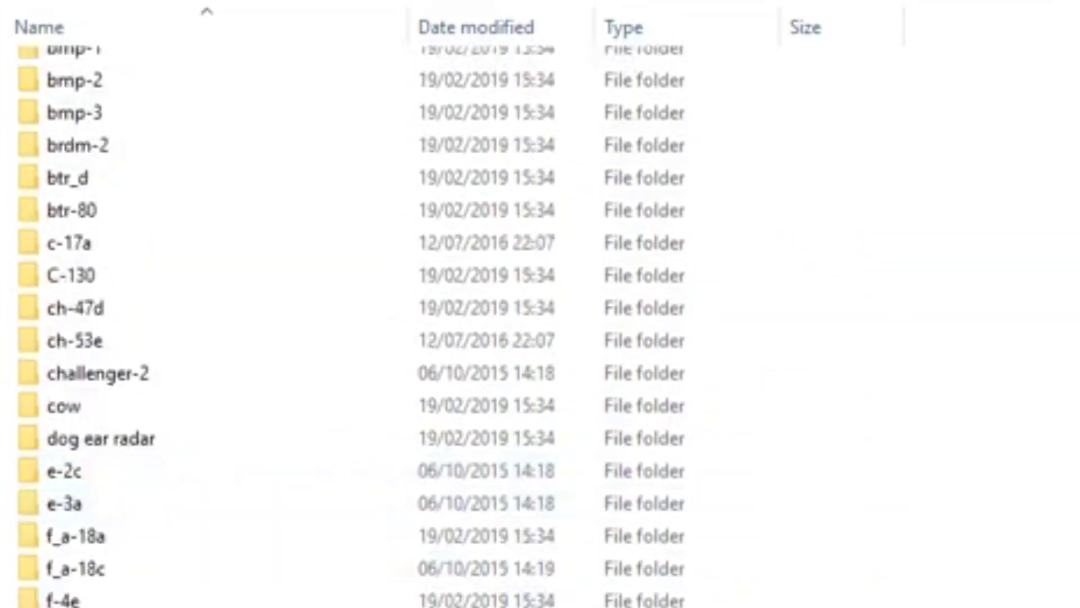
{"action": "scroll", "coordinate": [169, 523], "scroll_direction": "down", "scroll_amount": 1}
{"action": "left_click", "coordinate": [156, 559]}
{"action": "scroll", "coordinate": [152, 472], "scroll_direction": "down", "scroll_amount": 1}
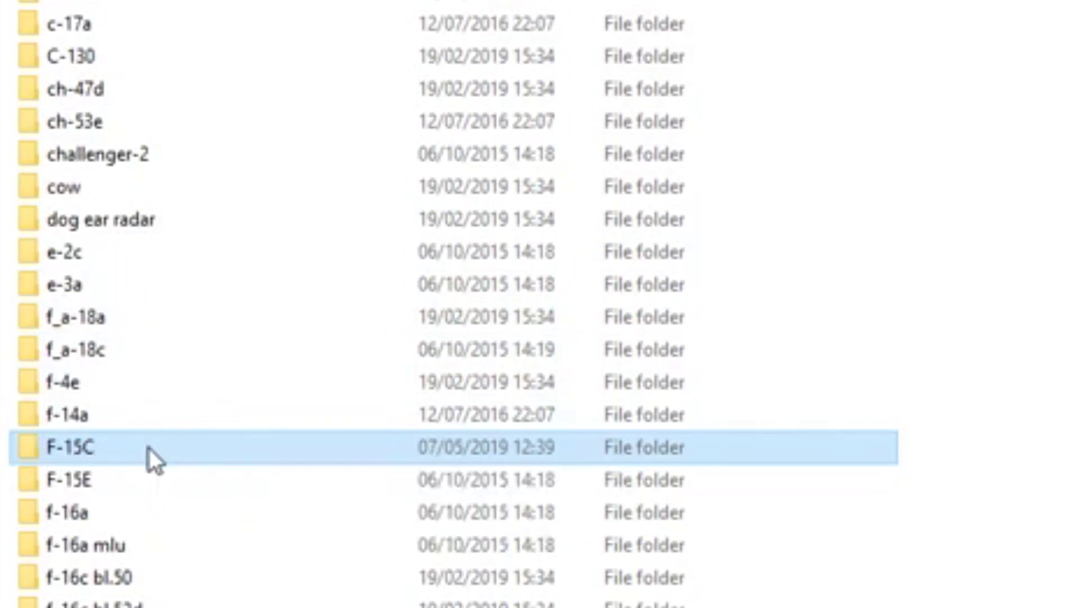
{"action": "double_click", "coordinate": [151, 446]}
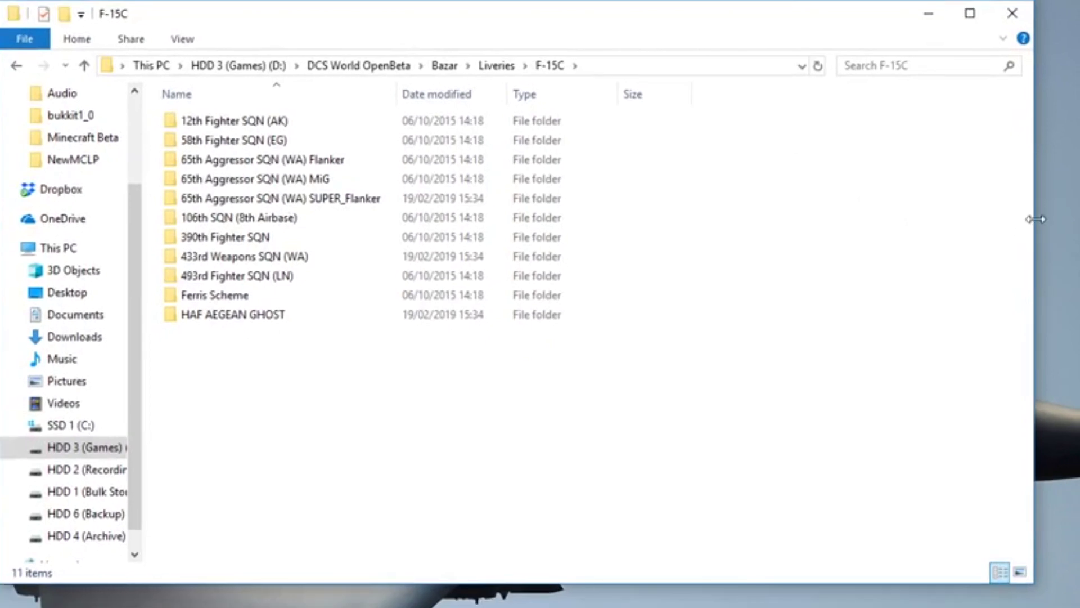
Step: Copy the F-15C_Empire (1) and 433rd TFS South East Asia folders from the desktop into F-15C
{"action": "left_click_drag", "start_coordinate": [1037, 219], "coordinate": [608, 219]}
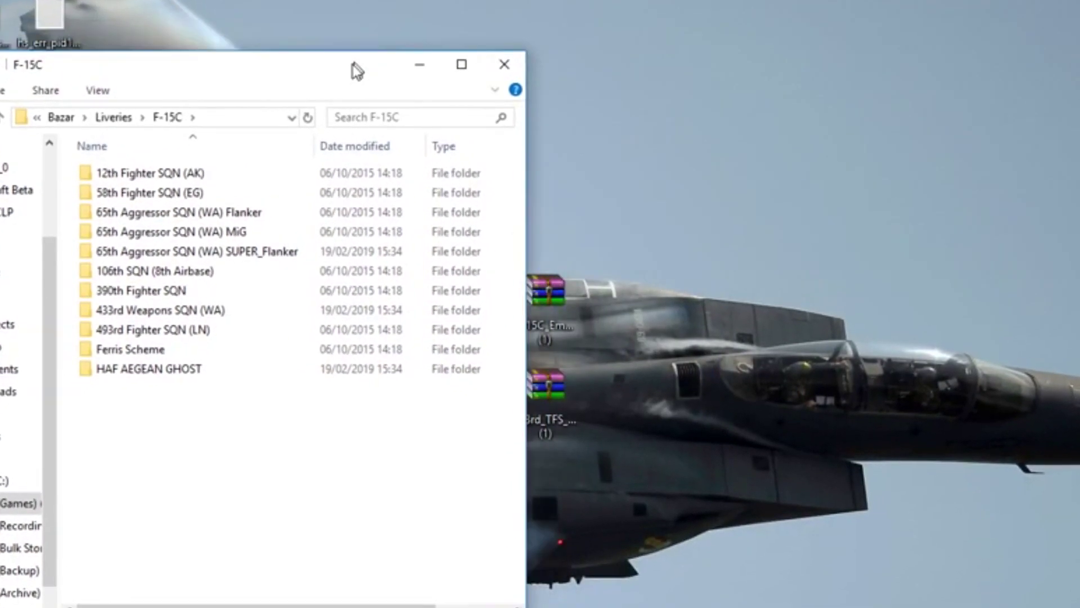
{"action": "left_click_drag", "start_coordinate": [355, 70], "coordinate": [250, 64]}
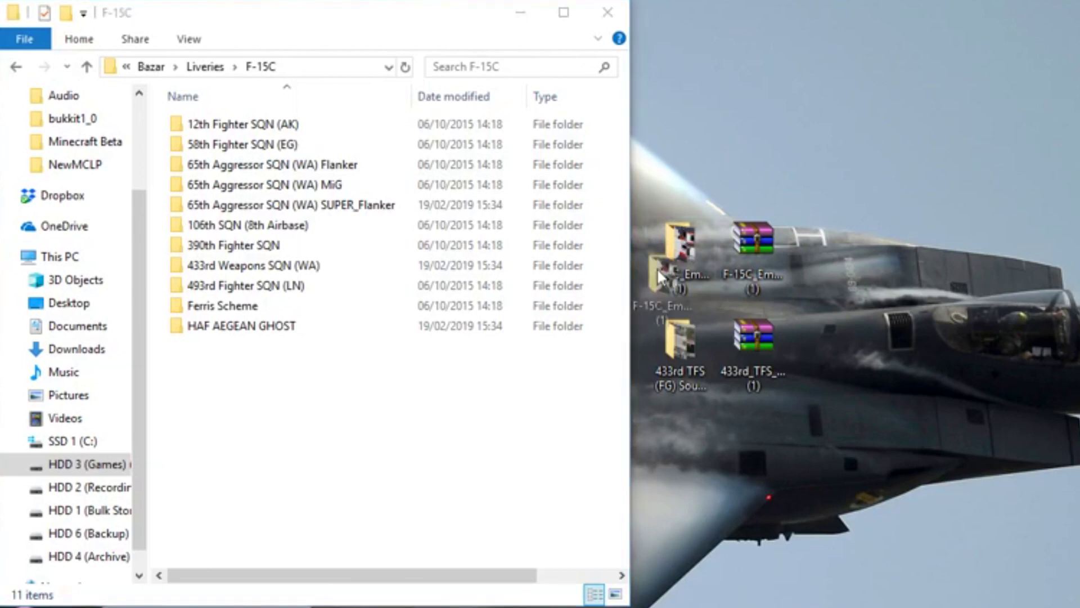
{"action": "left_click_drag", "start_coordinate": [680, 245], "coordinate": [386, 478]}
{"action": "left_click_drag", "start_coordinate": [662, 354], "coordinate": [511, 460]}
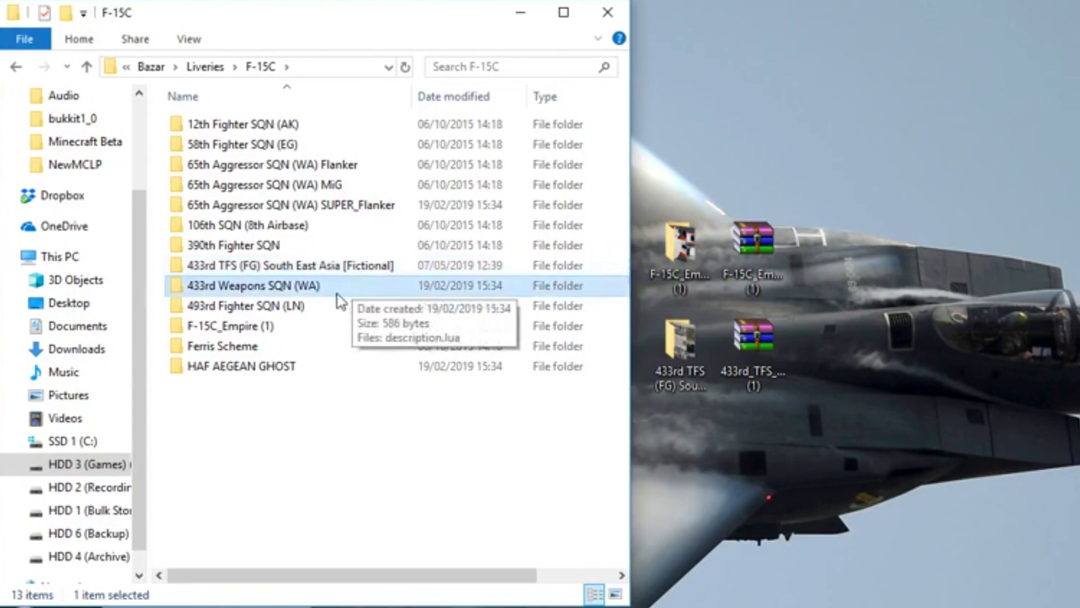
Step: Rename the F-15C_Empire (1) folder to F-15C_ETPS
{"action": "left_click", "coordinate": [313, 329]}
{"action": "right_click", "coordinate": [312, 329]}
{"action": "key", "text": "m"}
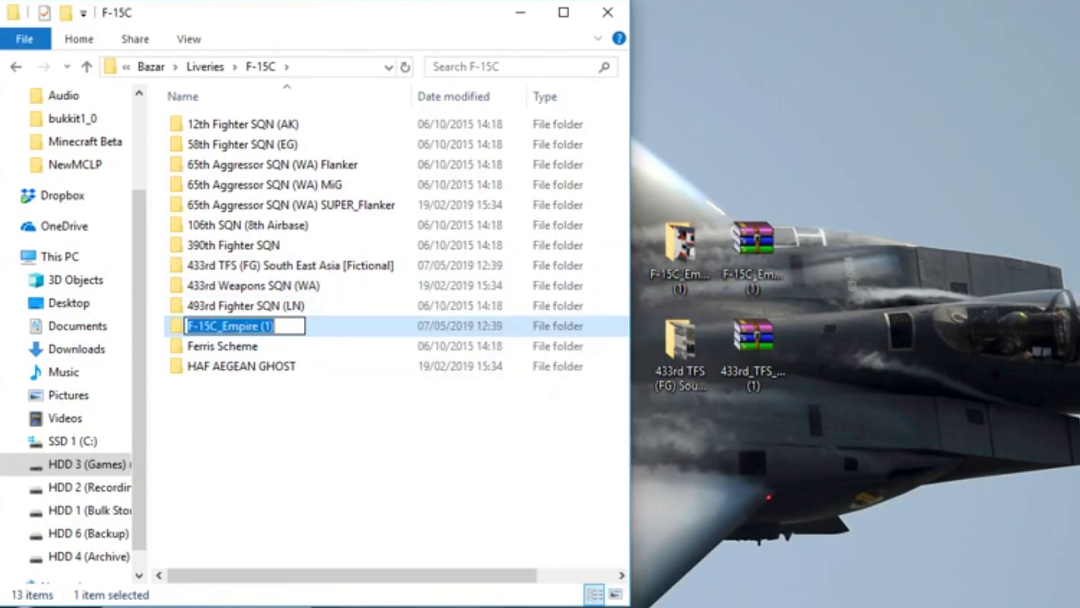
{"action": "key", "text": "End"}
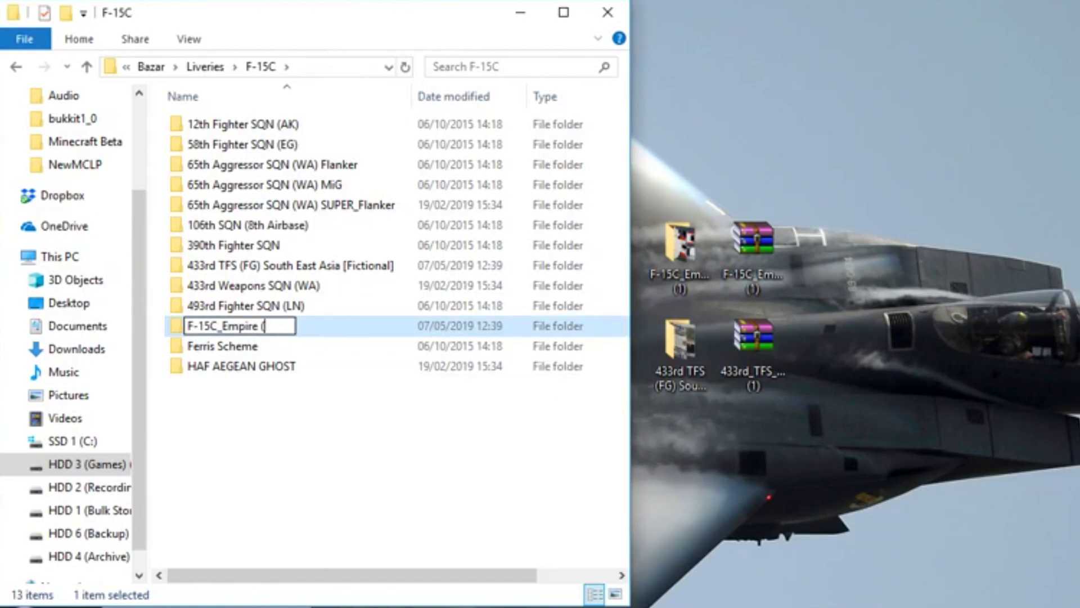
{"action": "key", "text": "BackSpace"}
{"action": "key", "text": "BackSpace"}
{"action": "key", "text": "BackSpace"}
{"action": "type", "text": "TPS"}
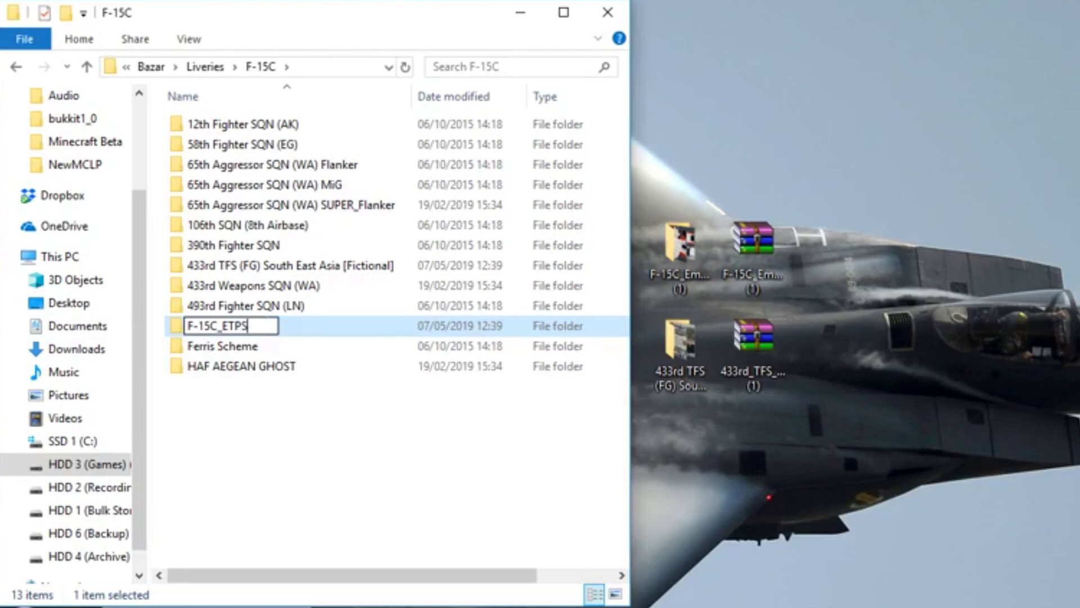
{"action": "key", "text": "Return"}
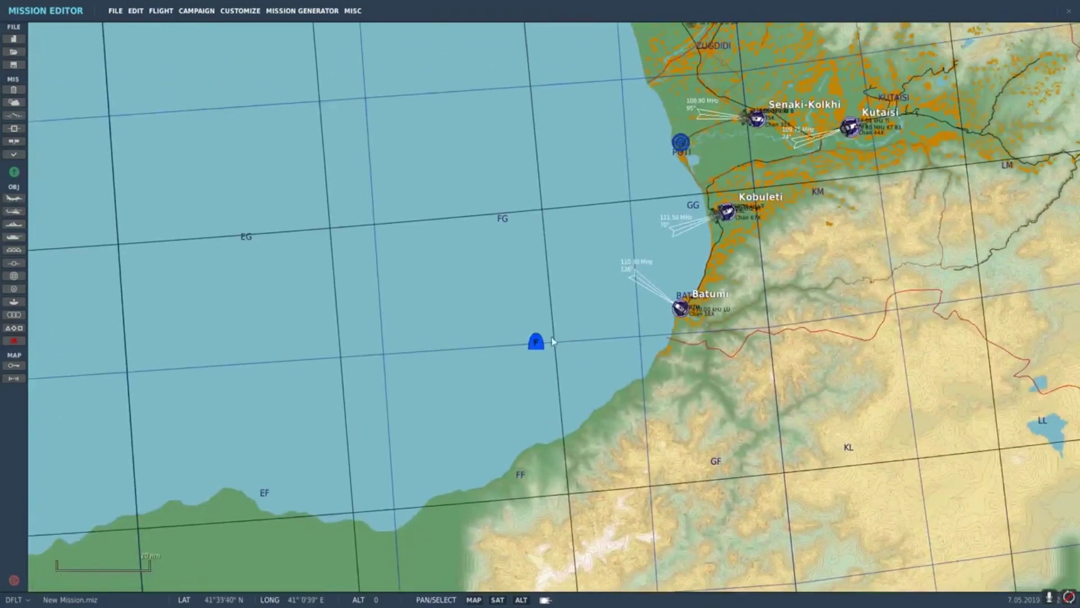
Step: Select the F-15C flight and set its Payload paint scheme to F-15C_ETPS, inspecting the preview
{"action": "left_click", "coordinate": [538, 343]}
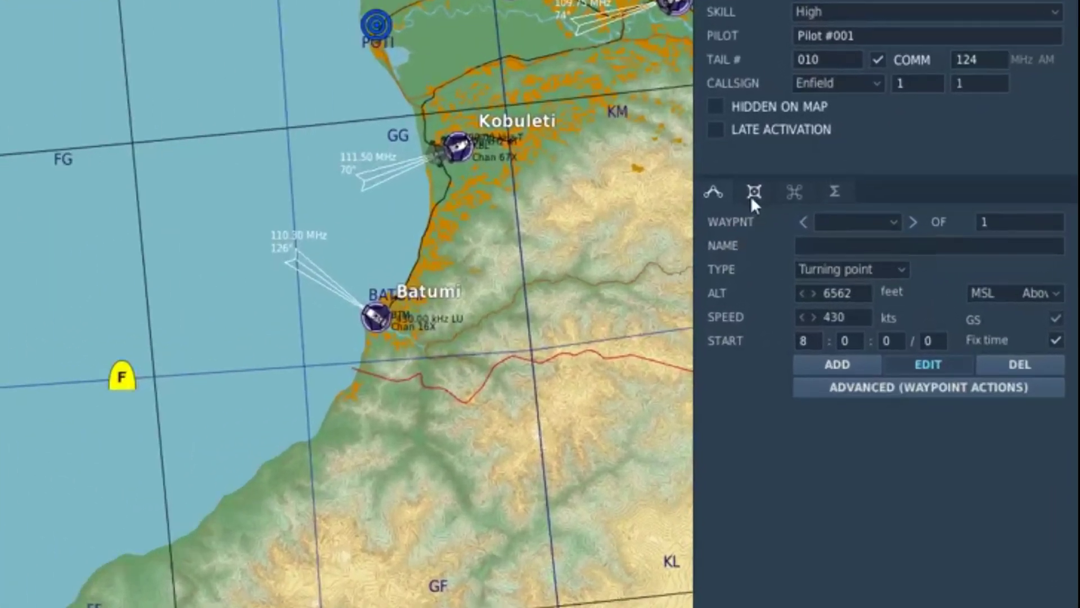
{"action": "left_click", "coordinate": [896, 236]}
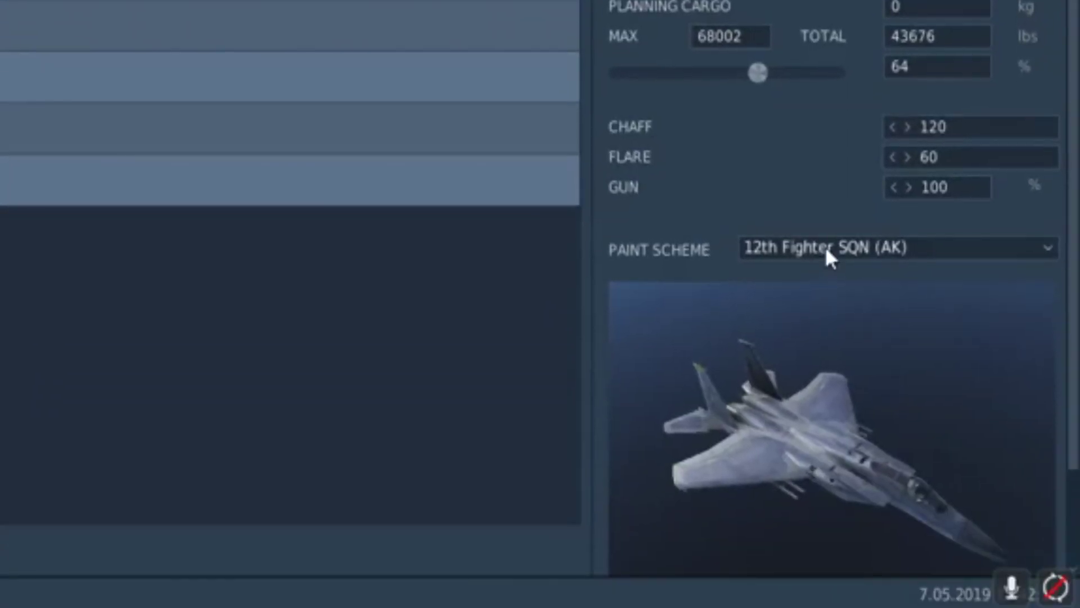
{"action": "left_click", "coordinate": [824, 247]}
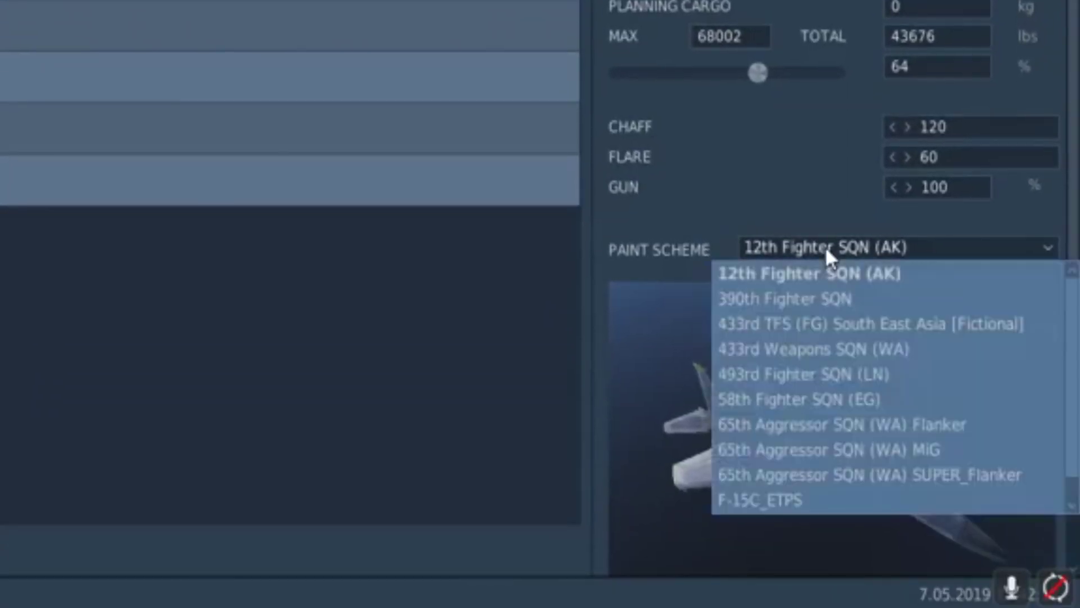
{"action": "left_click", "coordinate": [871, 496]}
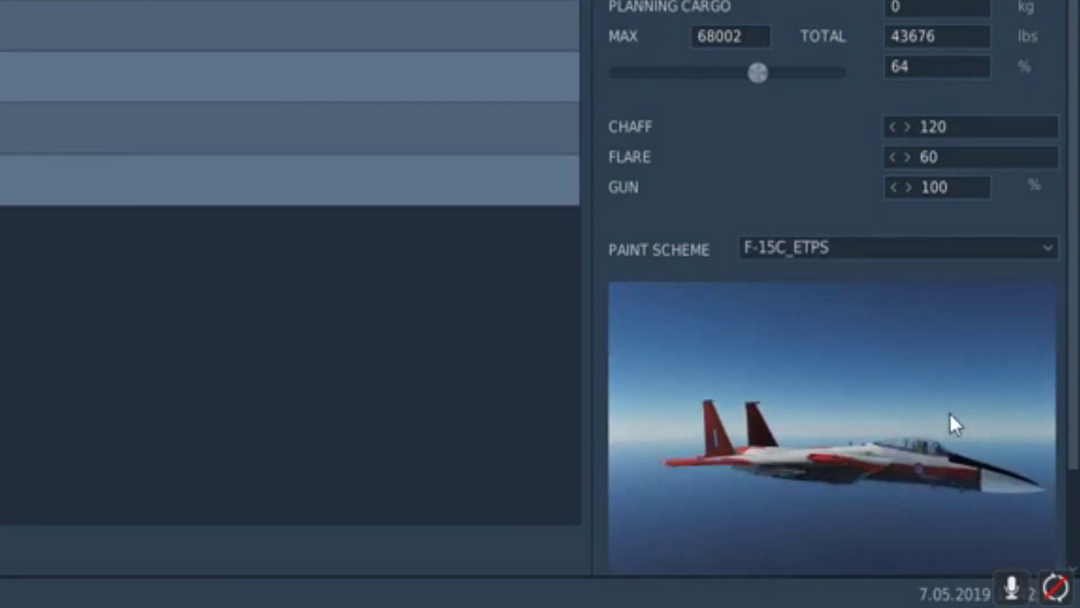
{"action": "left_click_drag", "start_coordinate": [950, 413], "coordinate": [714, 406]}
Step: Preview the 433rd TFS South East Asia scheme, then switch back to F-15C_ETPS
{"action": "left_click", "coordinate": [880, 243]}
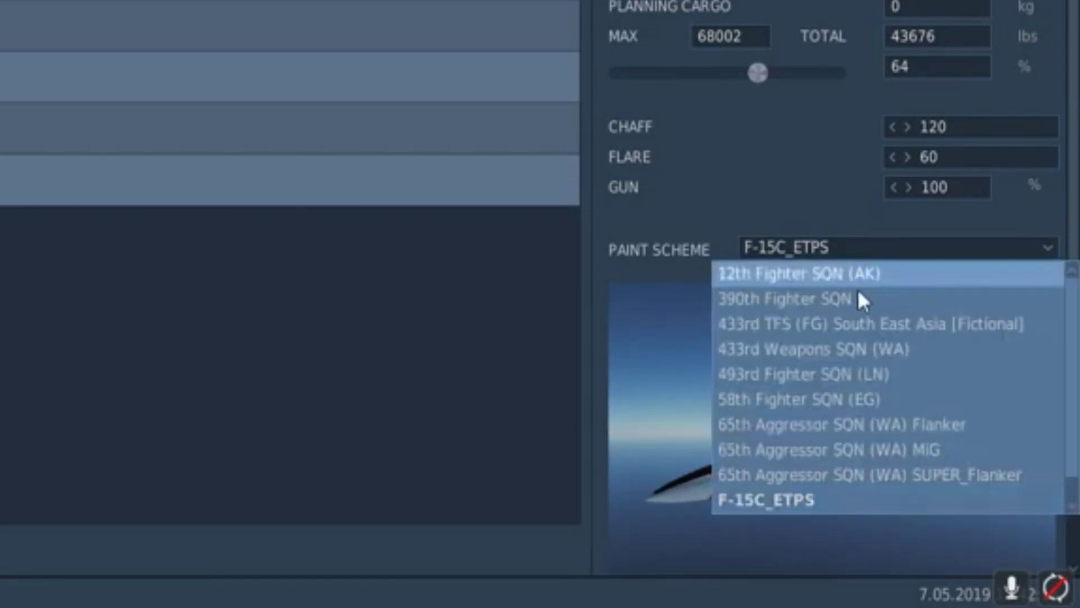
{"action": "left_click", "coordinate": [856, 325]}
{"action": "left_click_drag", "start_coordinate": [843, 399], "coordinate": [884, 442]}
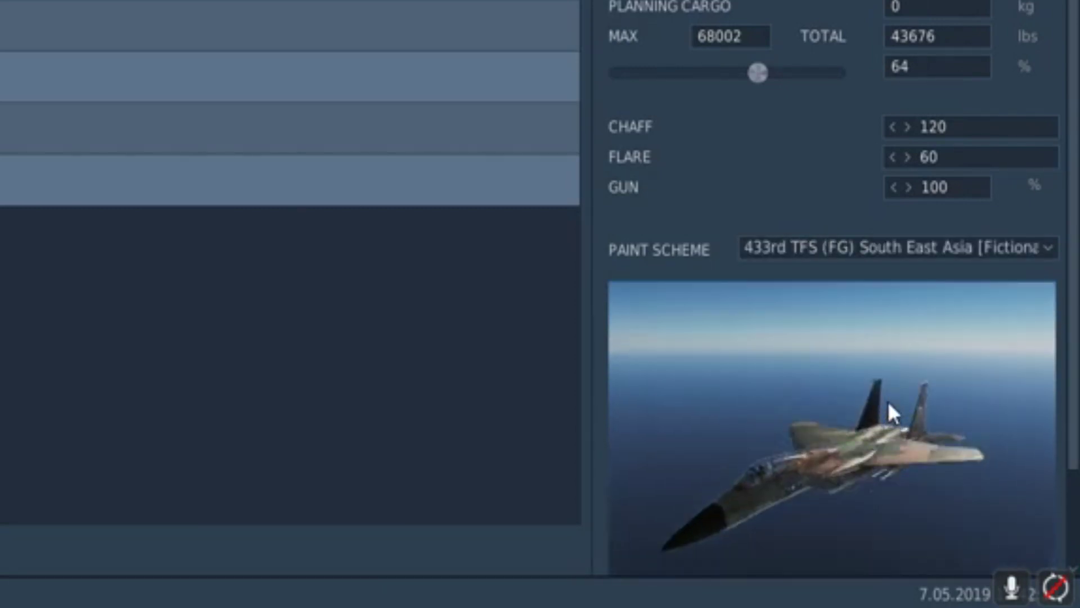
{"action": "left_click_drag", "start_coordinate": [888, 401], "coordinate": [783, 382]}
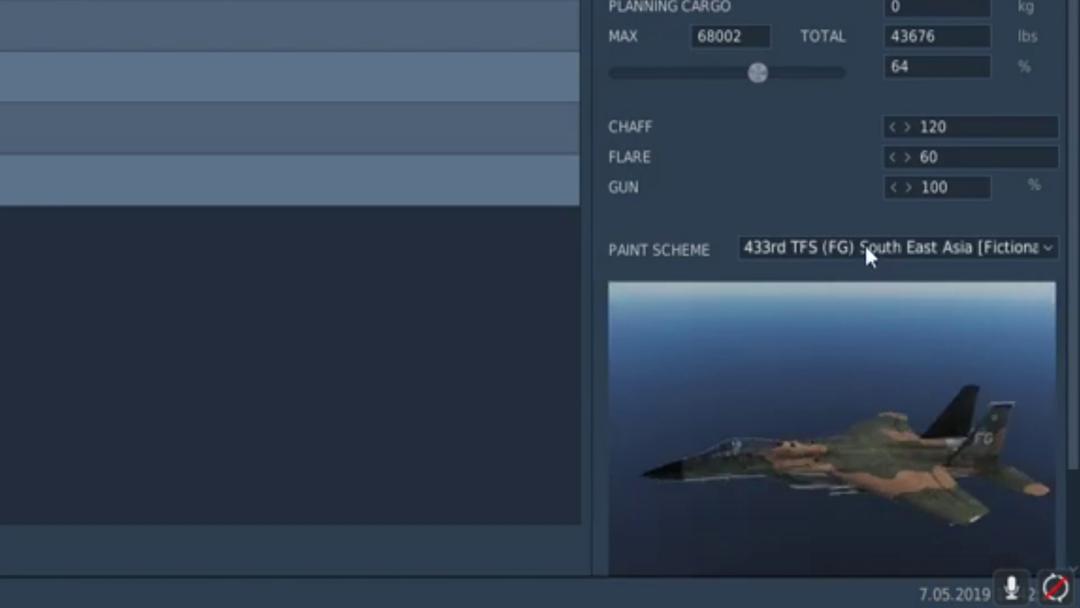
{"action": "left_click", "coordinate": [863, 244]}
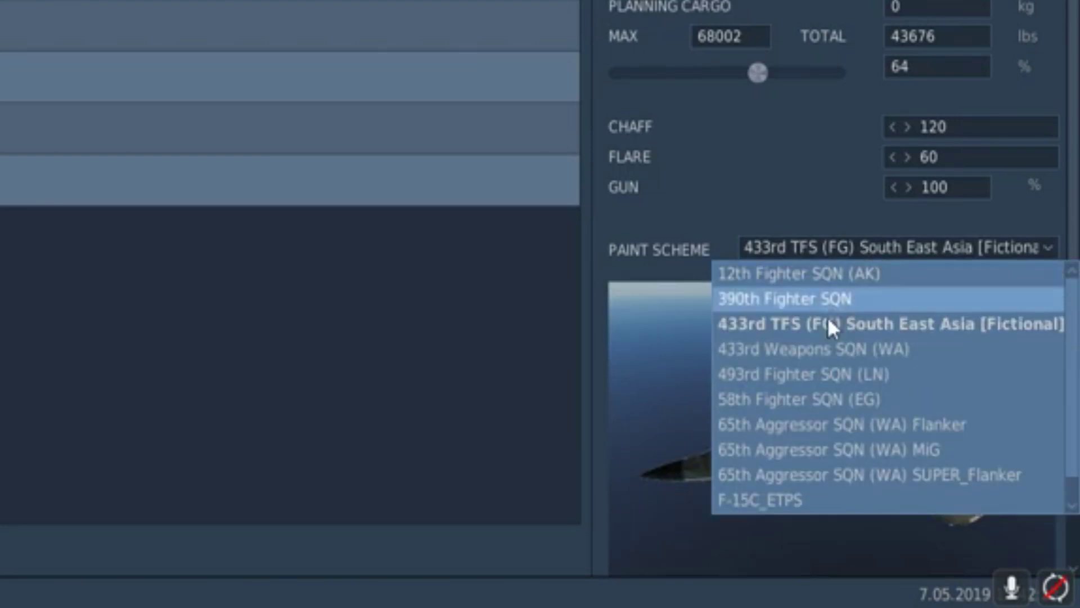
{"action": "left_click", "coordinate": [845, 498]}
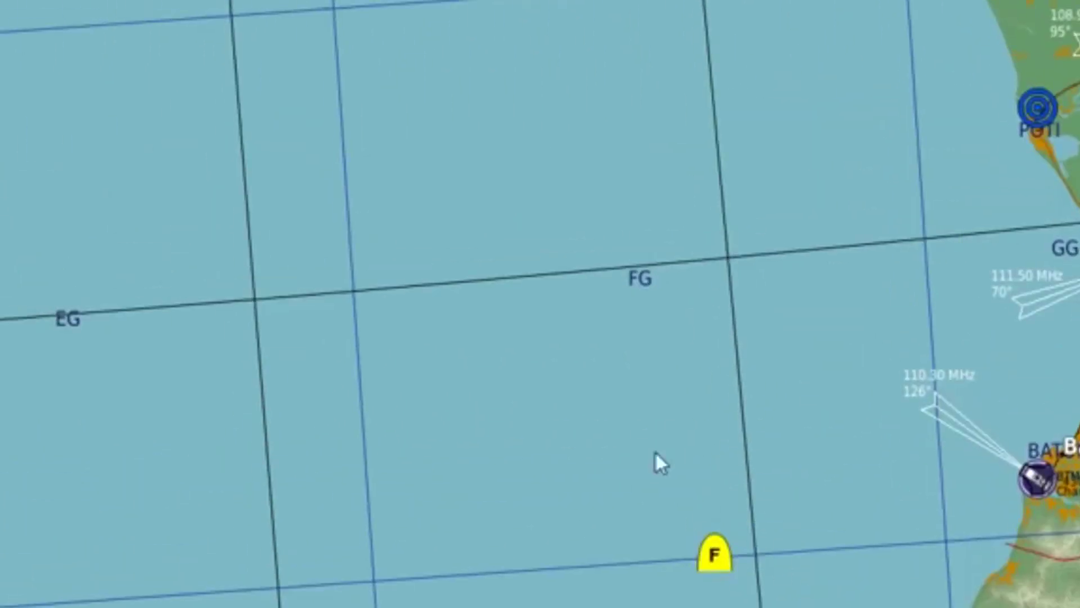
Step: Return to the map and plot waypoints 1 to 4 for the F-15C flight over the sea
{"action": "left_click", "coordinate": [704, 400]}
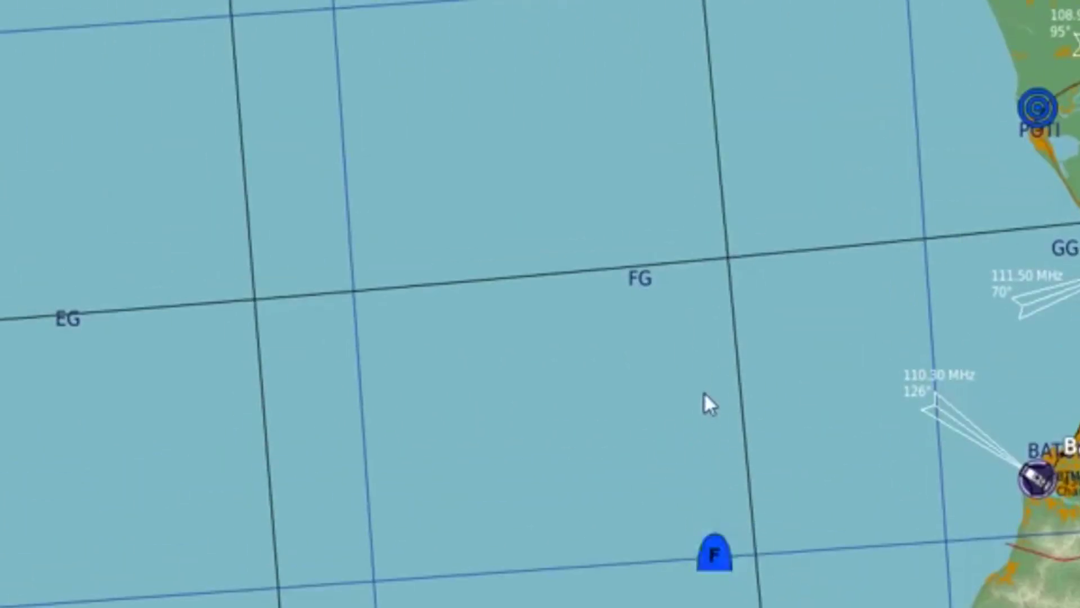
{"action": "left_click", "coordinate": [720, 583]}
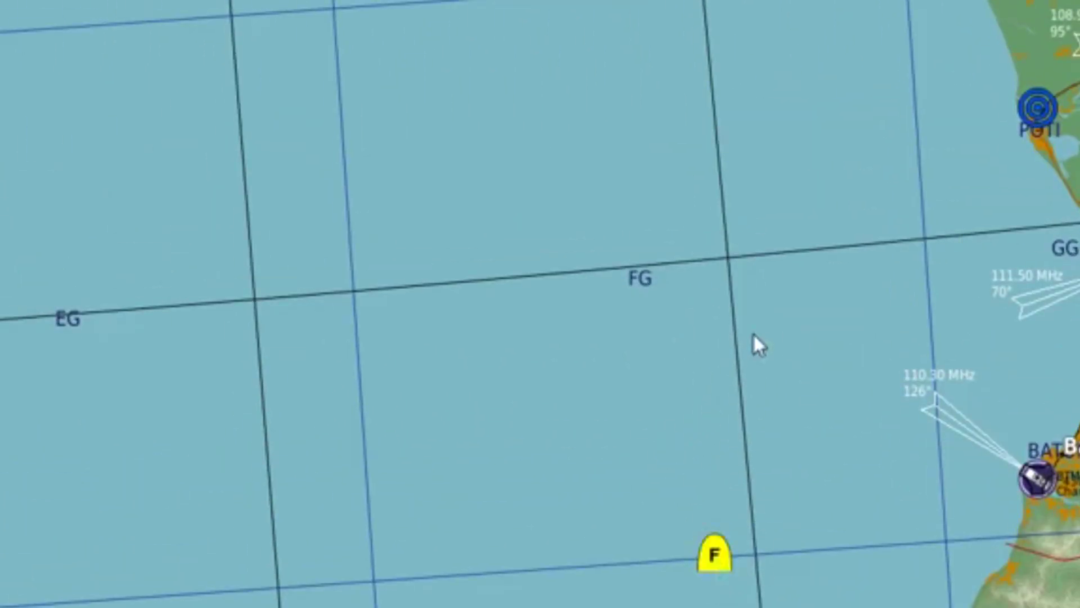
{"action": "left_click", "coordinate": [738, 363]}
{"action": "left_click", "coordinate": [406, 247]}
{"action": "left_click", "coordinate": [395, 498]}
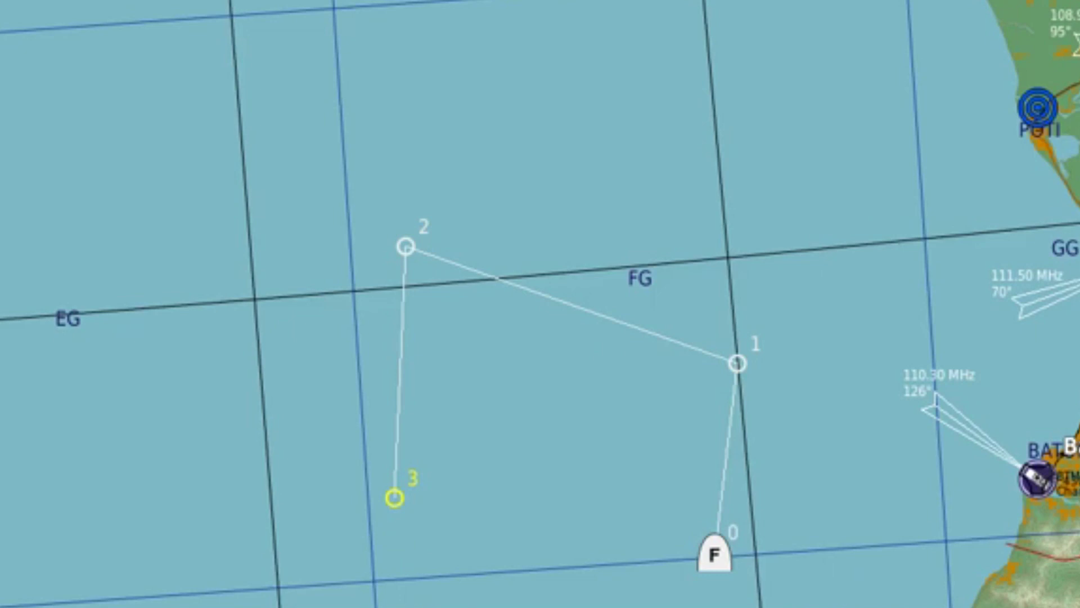
{"action": "left_click", "coordinate": [663, 606]}
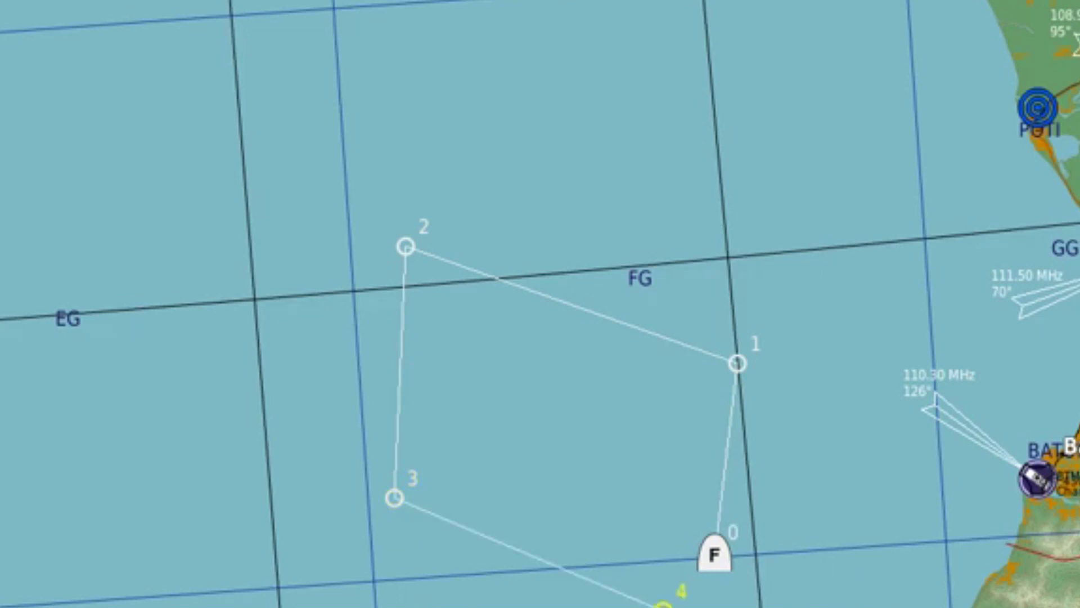